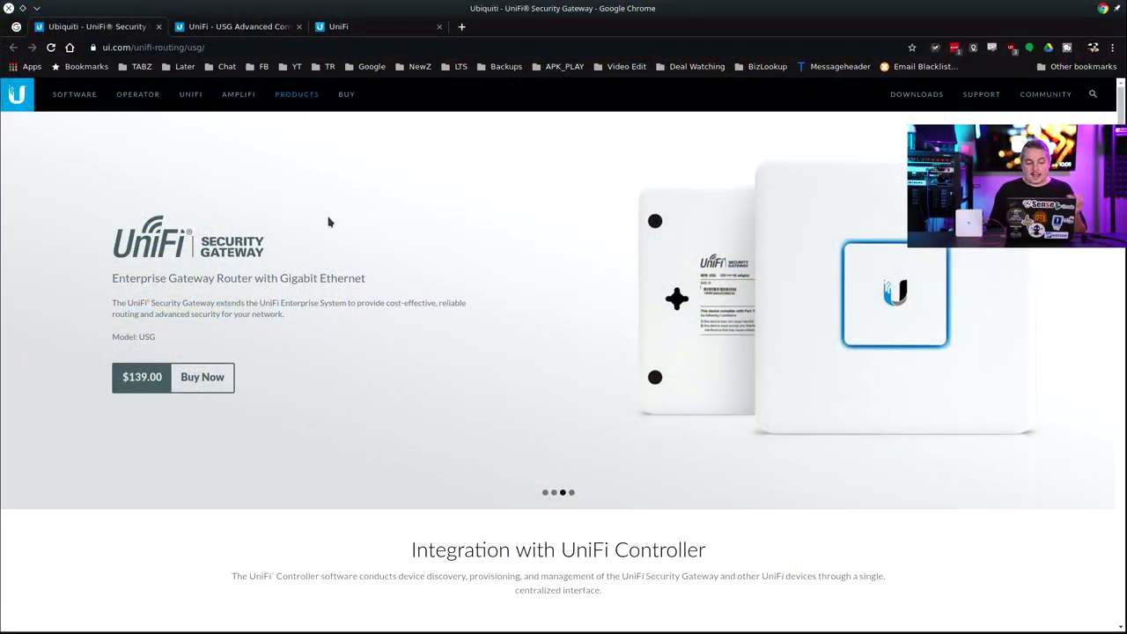
- Scroll the USG page past the hero banner and Integration section to Powerful Firewall Performance and Convenient VLAN Support
scroll(328, 222, down, 3)
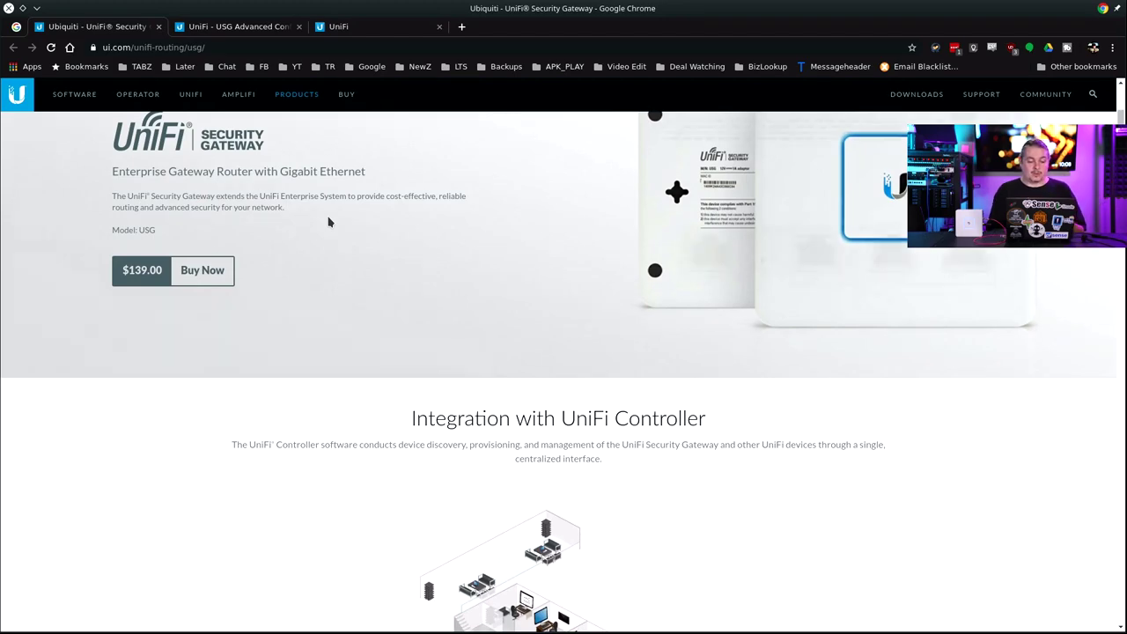
scroll(329, 222, up, 2)
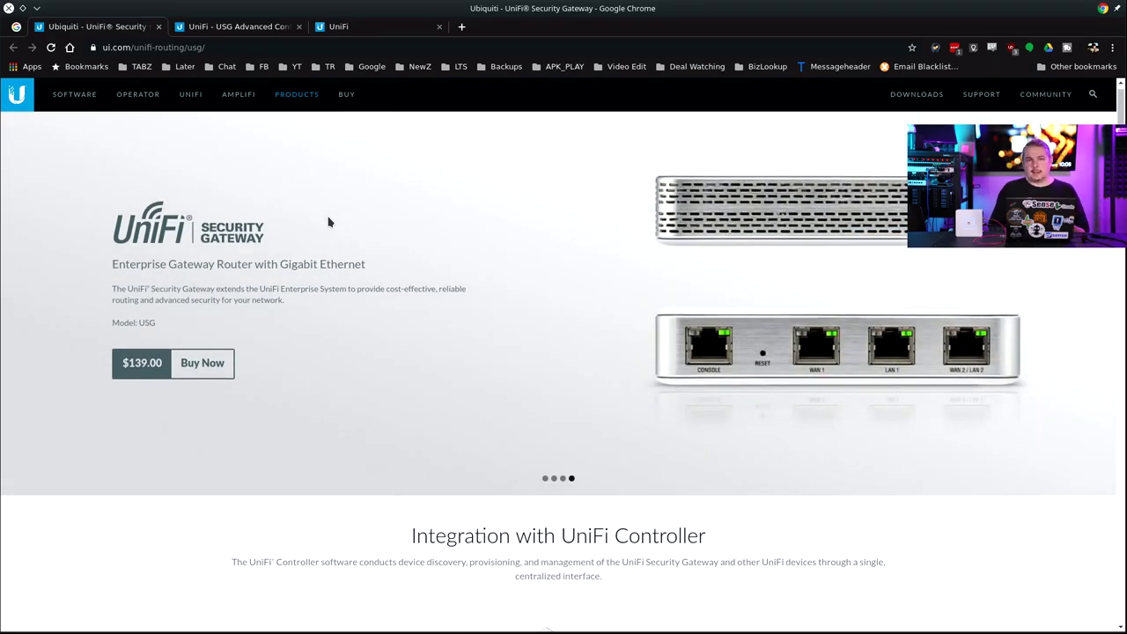
scroll(328, 222, down, 3)
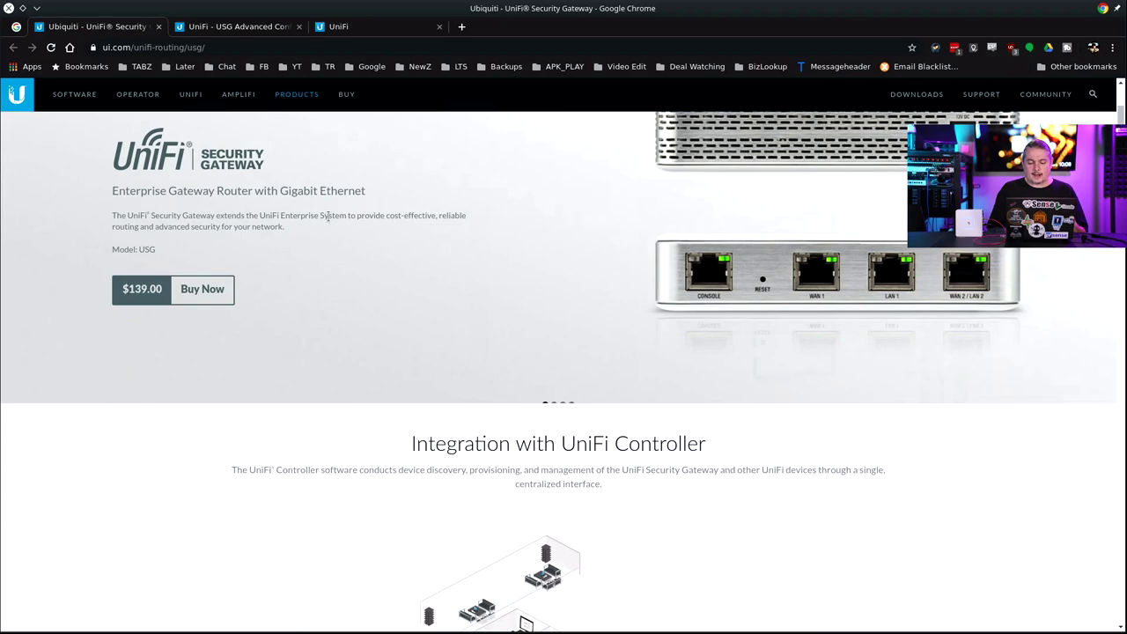
scroll(328, 222, down, 4)
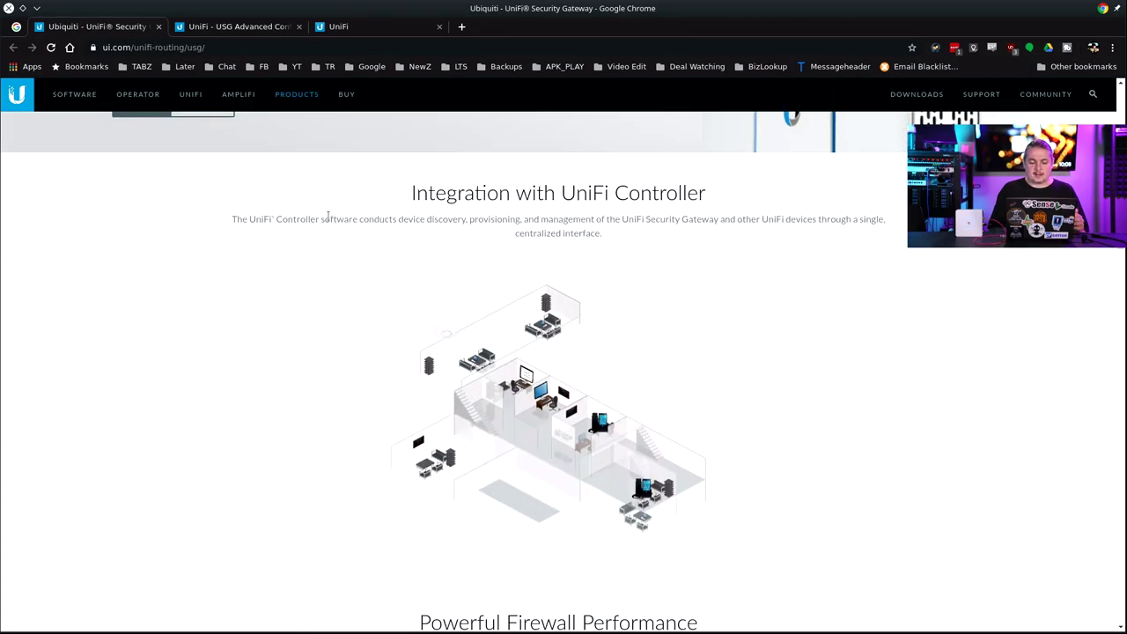
scroll(328, 222, down, 1)
scroll(329, 222, down, 2)
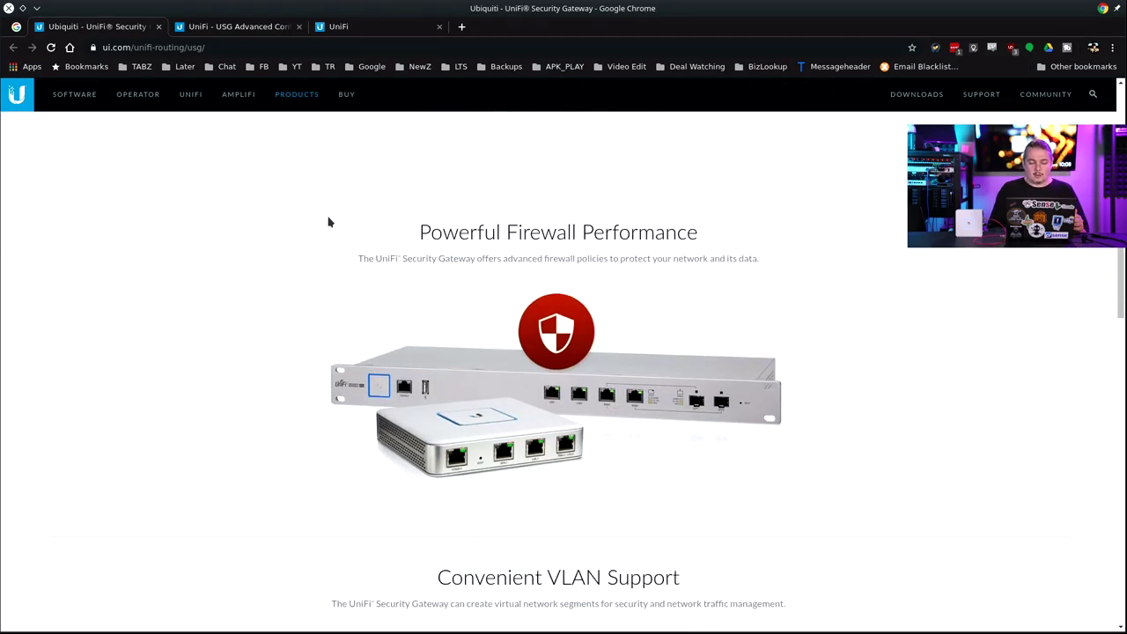
scroll(329, 222, down, 2)
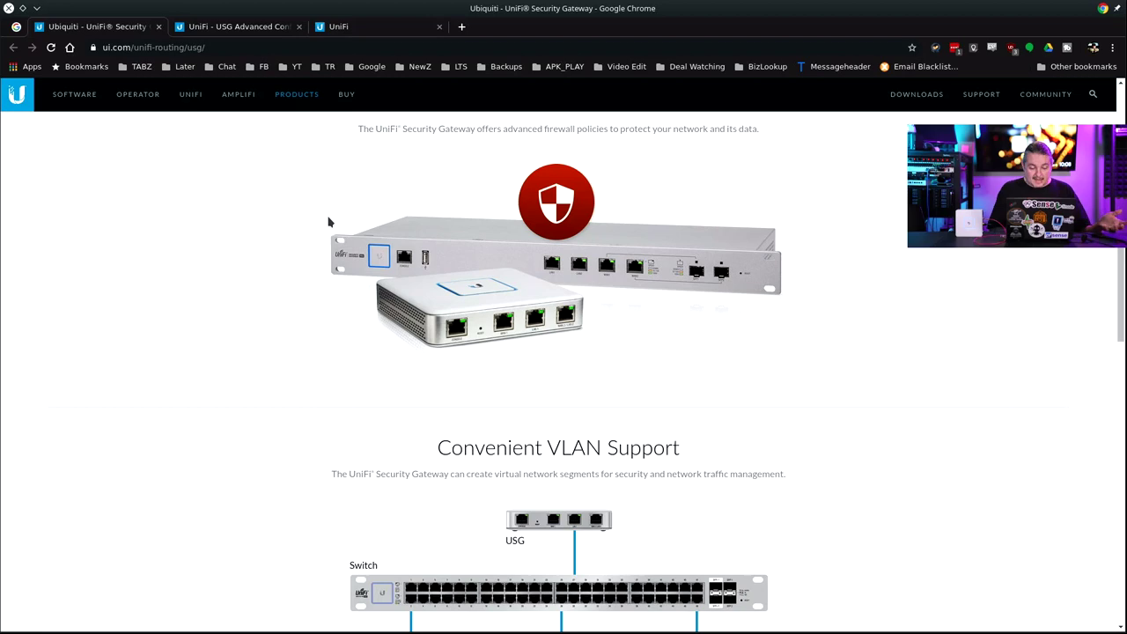
- Scroll past the VLAN diagram down to the site-to-site VPN Server for Secure Communications section
scroll(329, 222, down, 4)
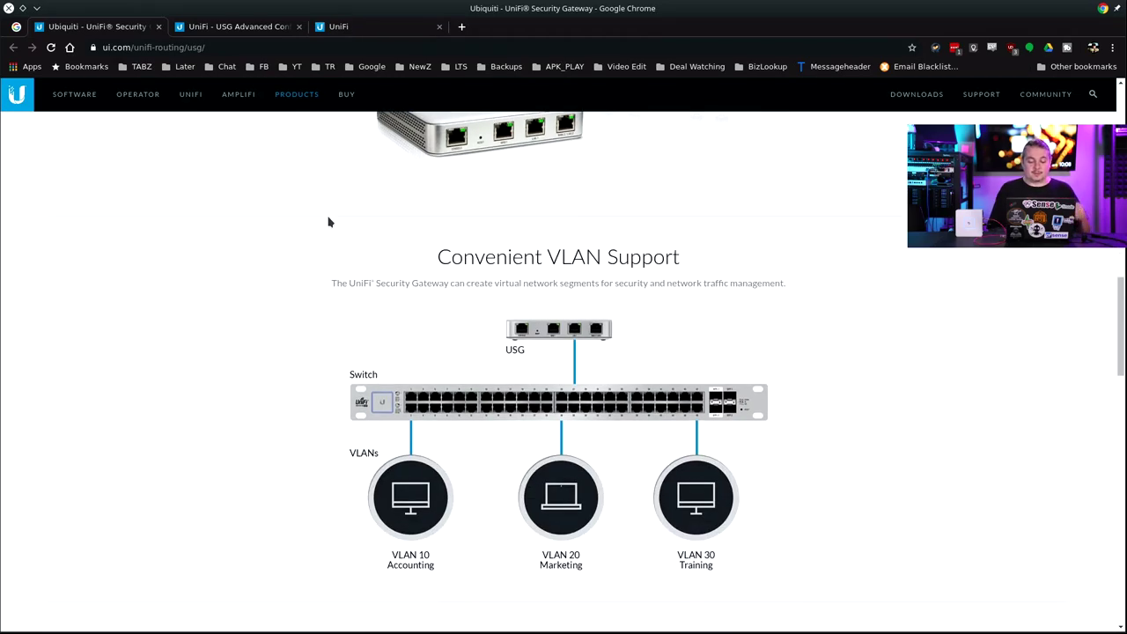
scroll(328, 222, down, 1)
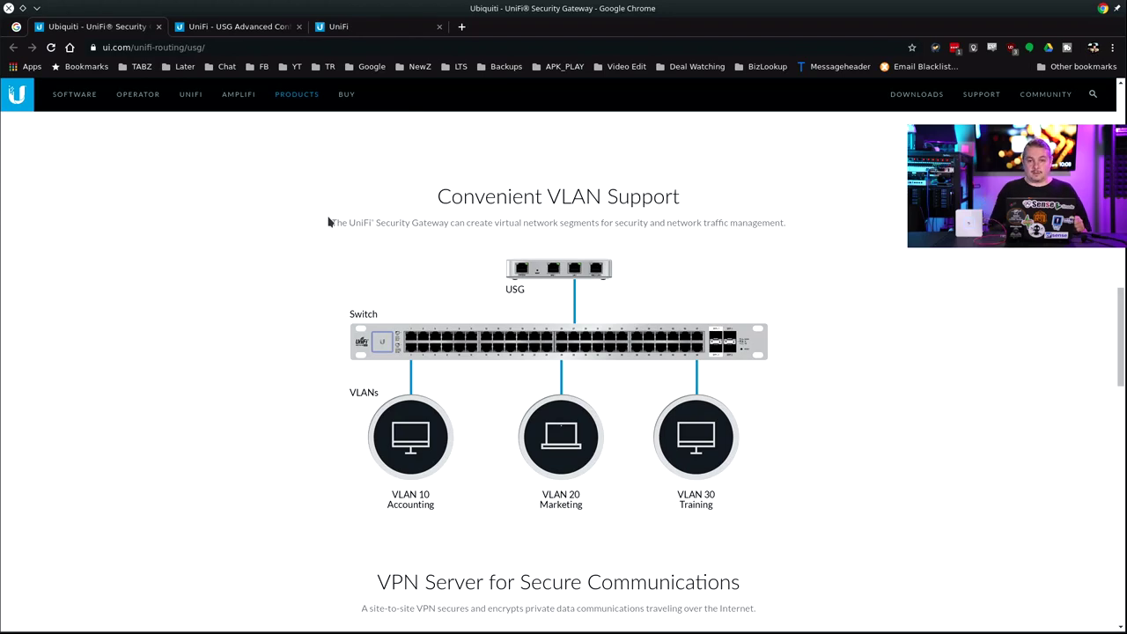
scroll(329, 222, down, 1)
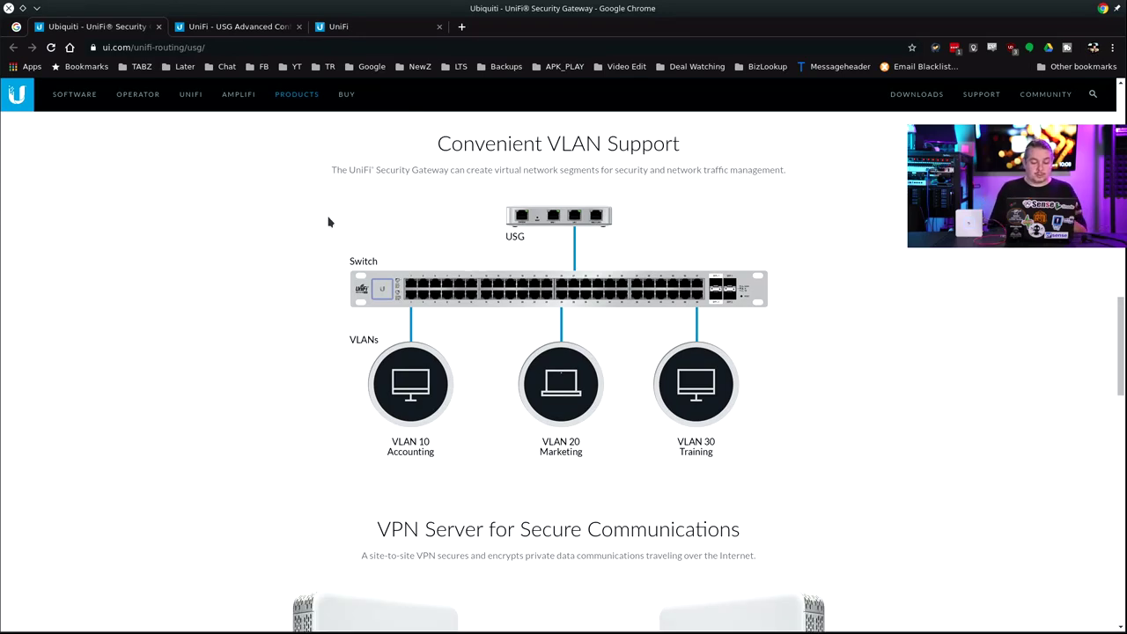
scroll(328, 221, down, 3)
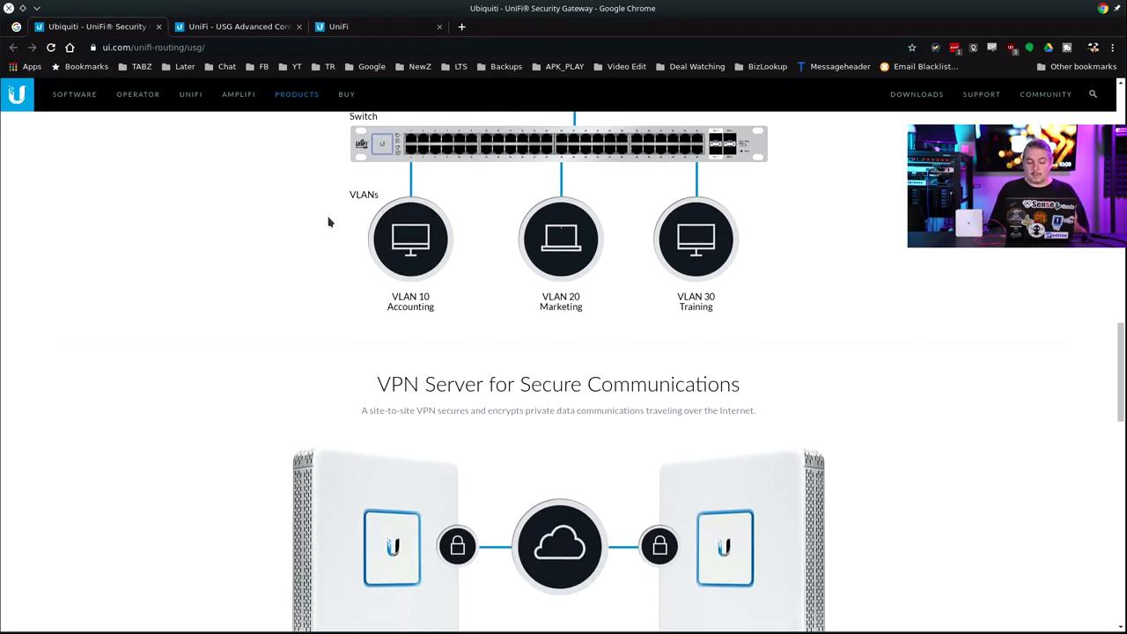
scroll(327, 224, up, 2)
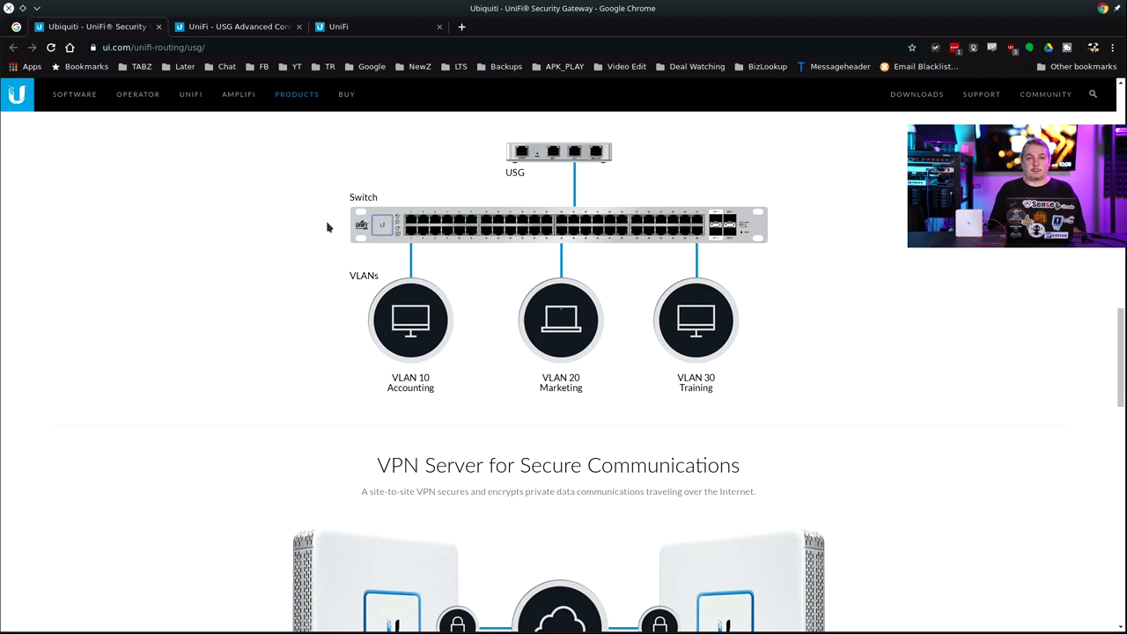
scroll(327, 227, down, 4)
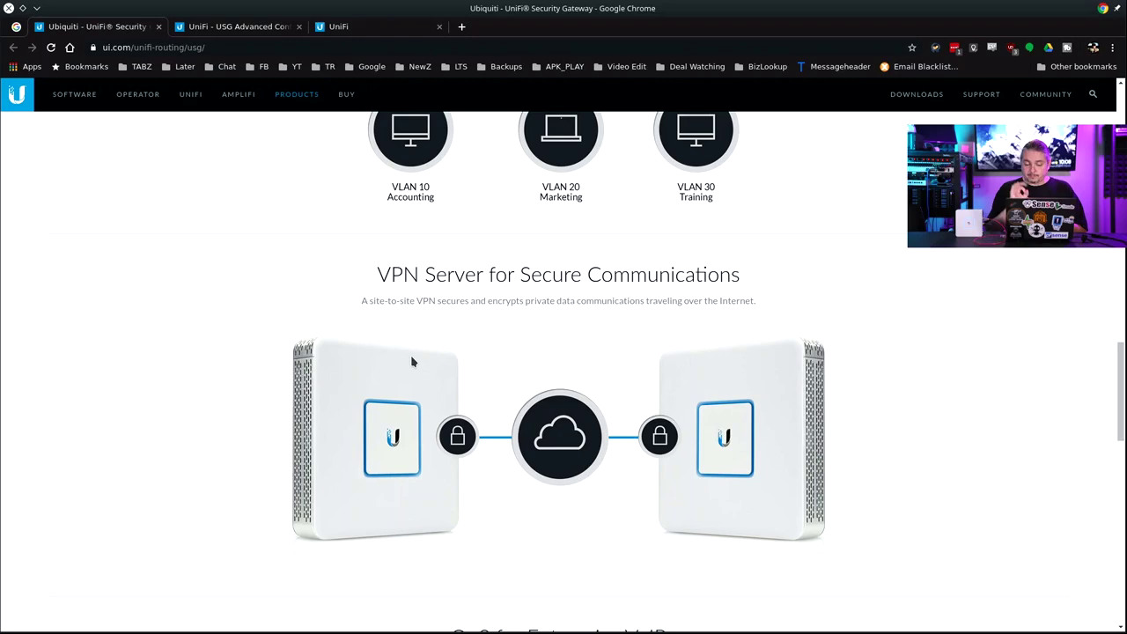
- Scroll down to QoS for Enterprise VoIP, then back up to the top banner showing the $139.00 price
scroll(411, 359, down, 3)
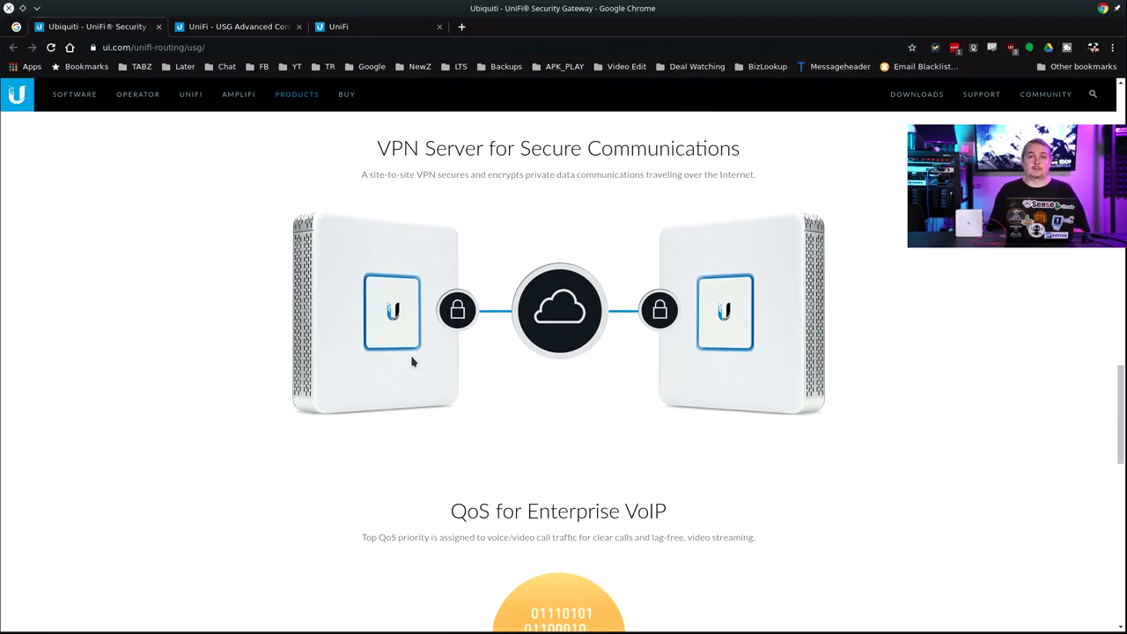
scroll(412, 359, down, 1)
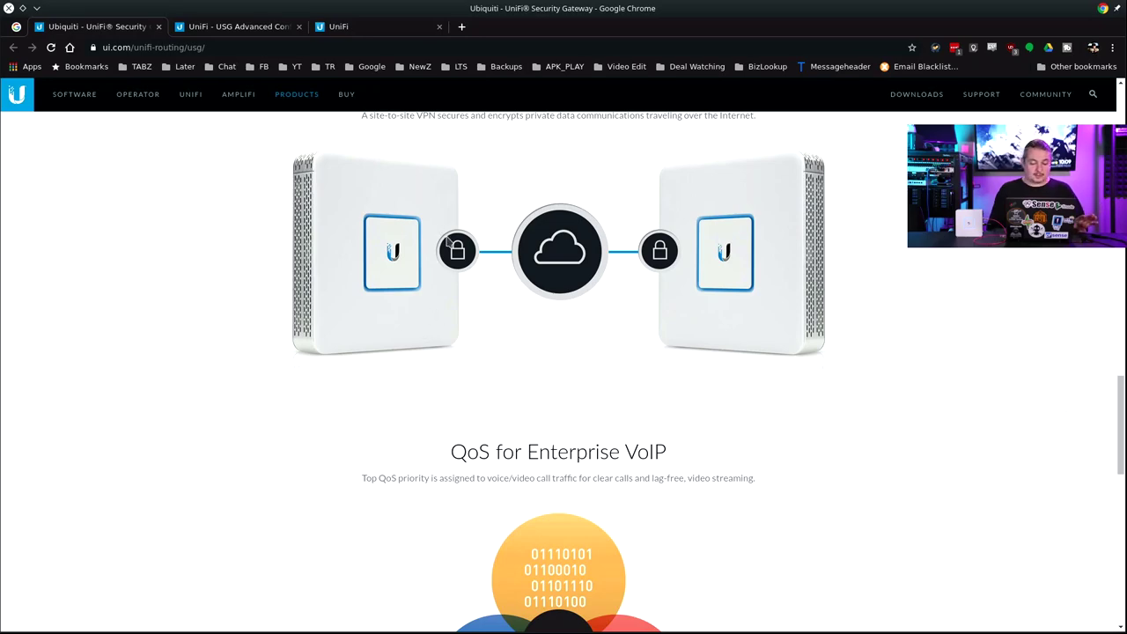
scroll(930, 468, down, 3)
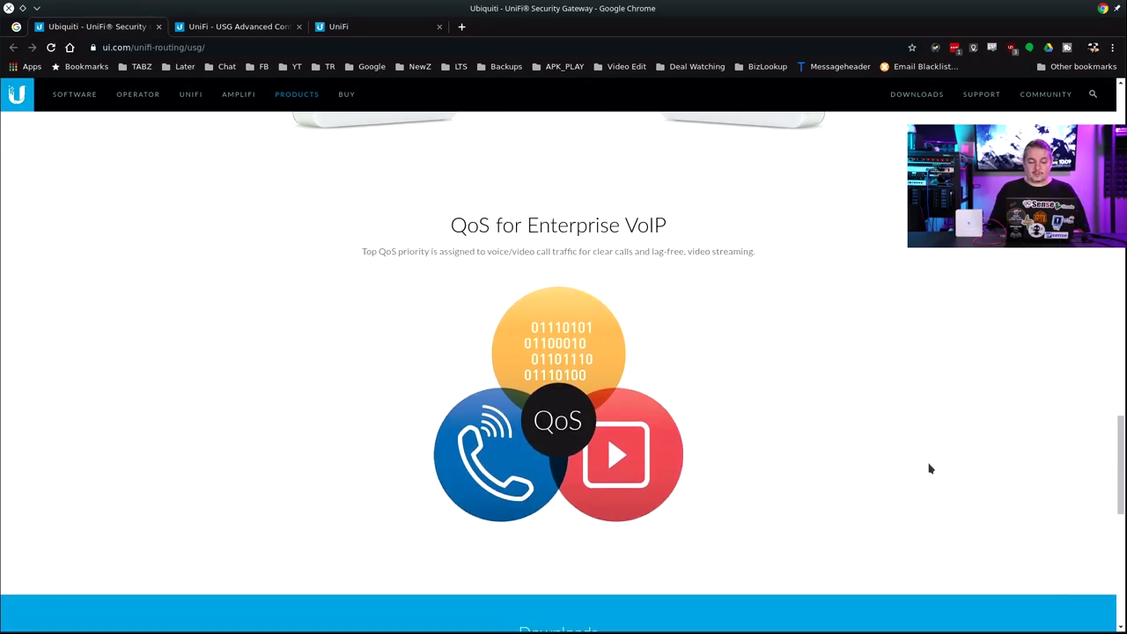
scroll(929, 468, up, 15)
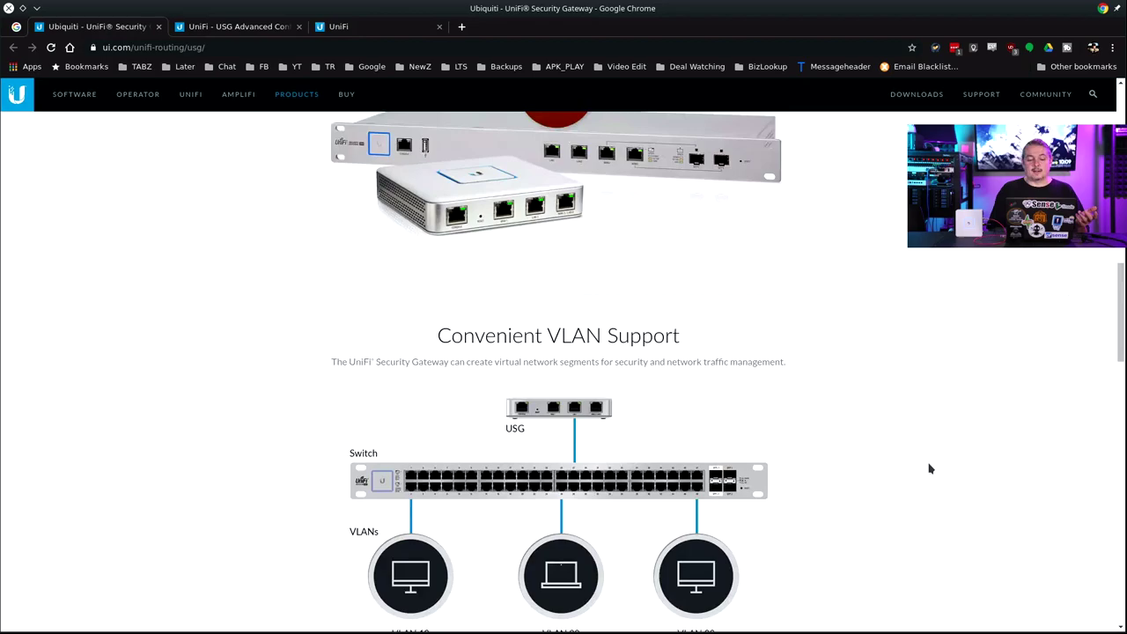
scroll(929, 468, up, 2)
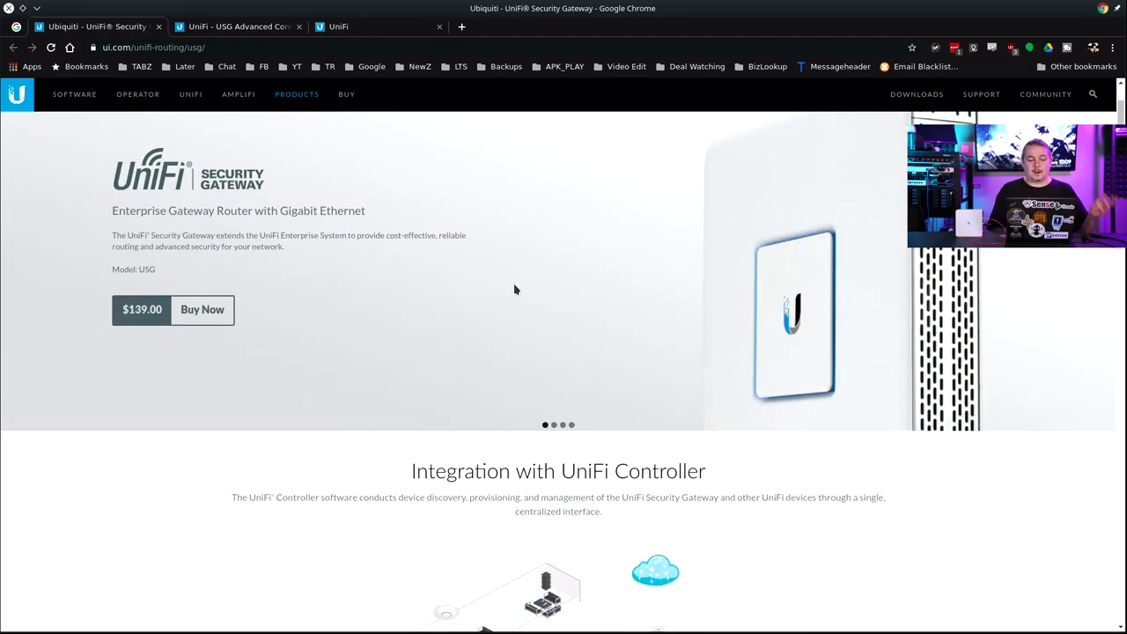
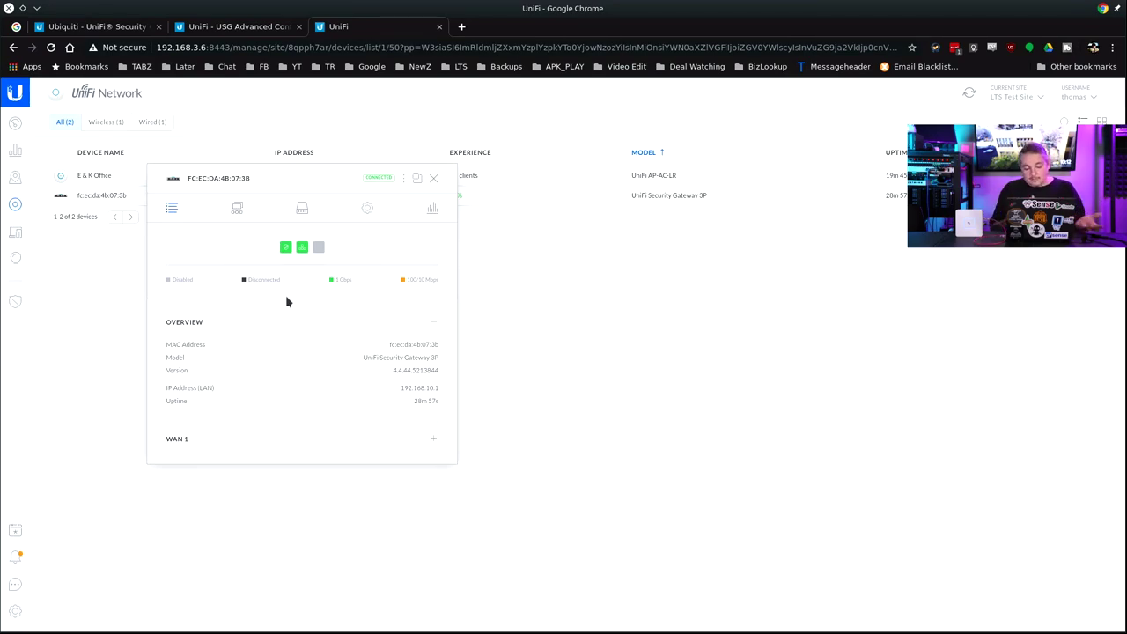
- Expand the USG's WAN 1 details, then close the gateway's detail panel
click(433, 440)
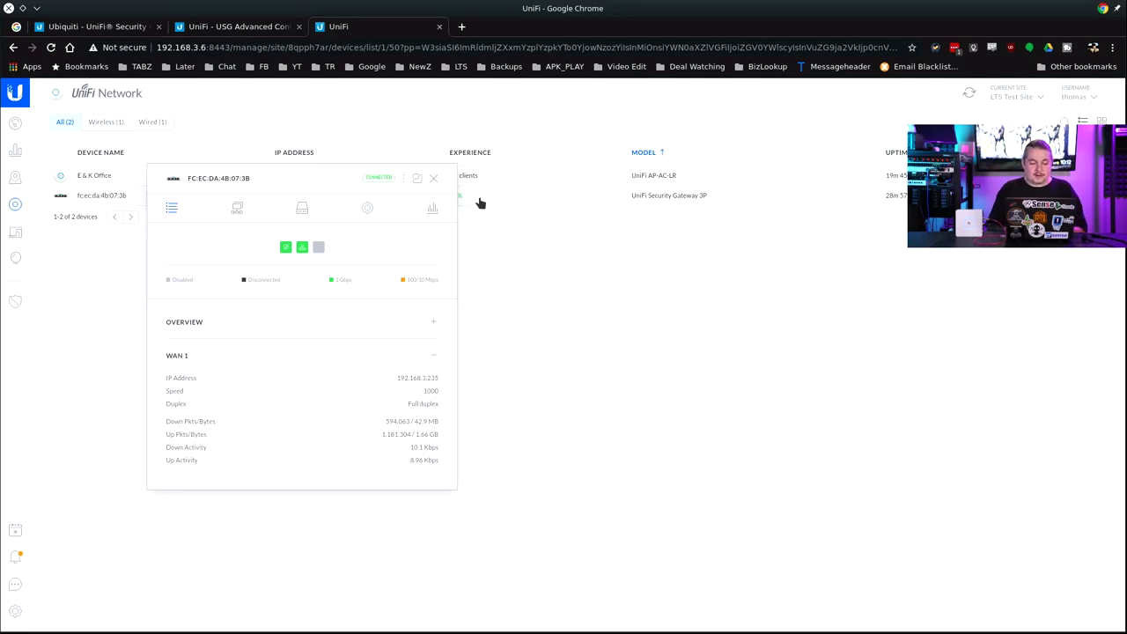
click(433, 180)
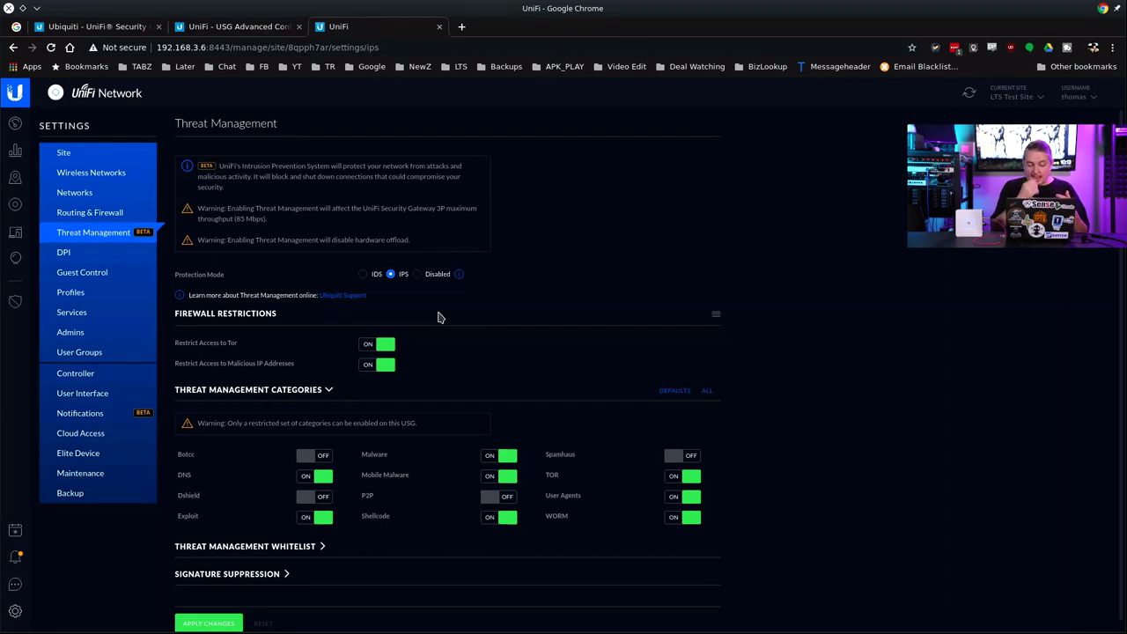
- Scroll through Threat Management to review IPS protection mode and its enabled categories
scroll(440, 317, down, 1)
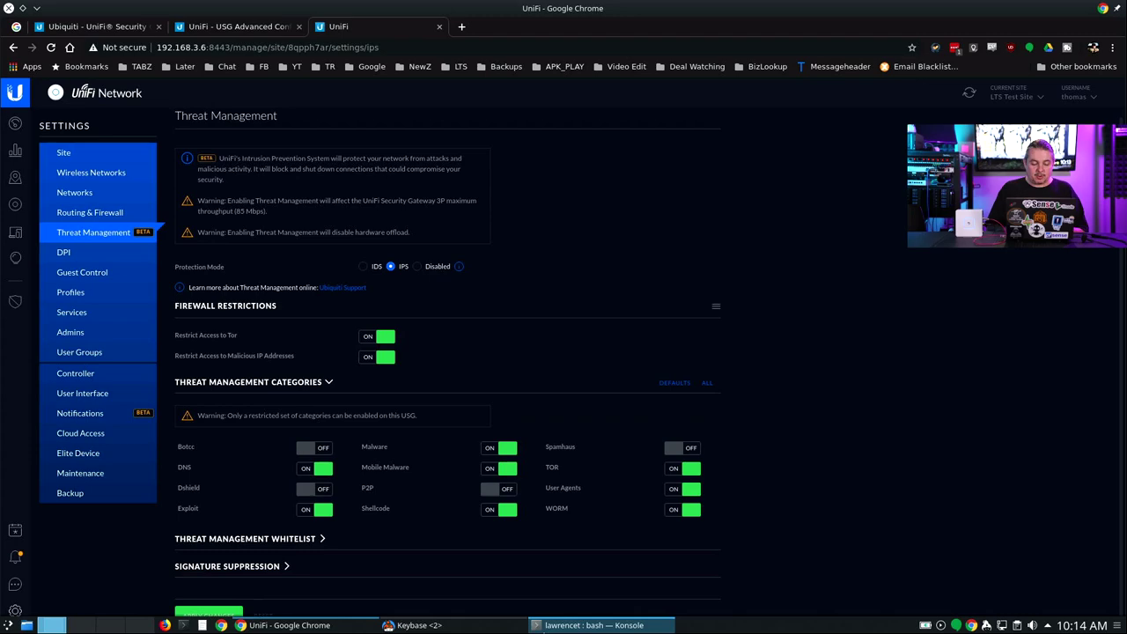
- In Konsole, highlight the first iperf3 test's sender/receiver totals and the 117 Mbits/sec bitrate
click(594, 624)
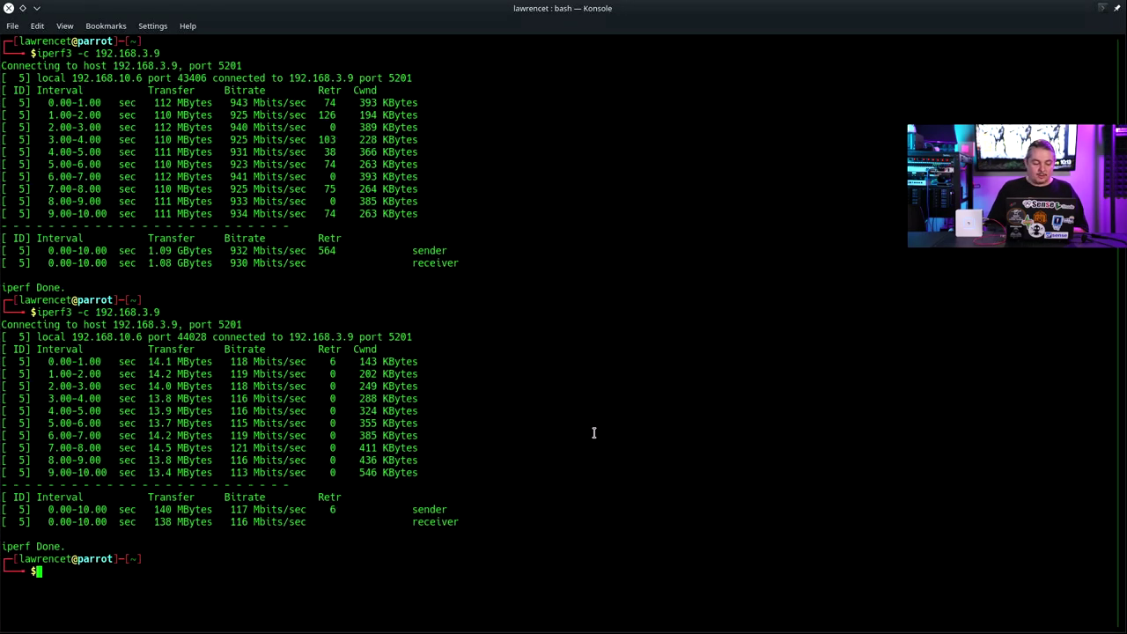
drag(57, 254, 473, 268)
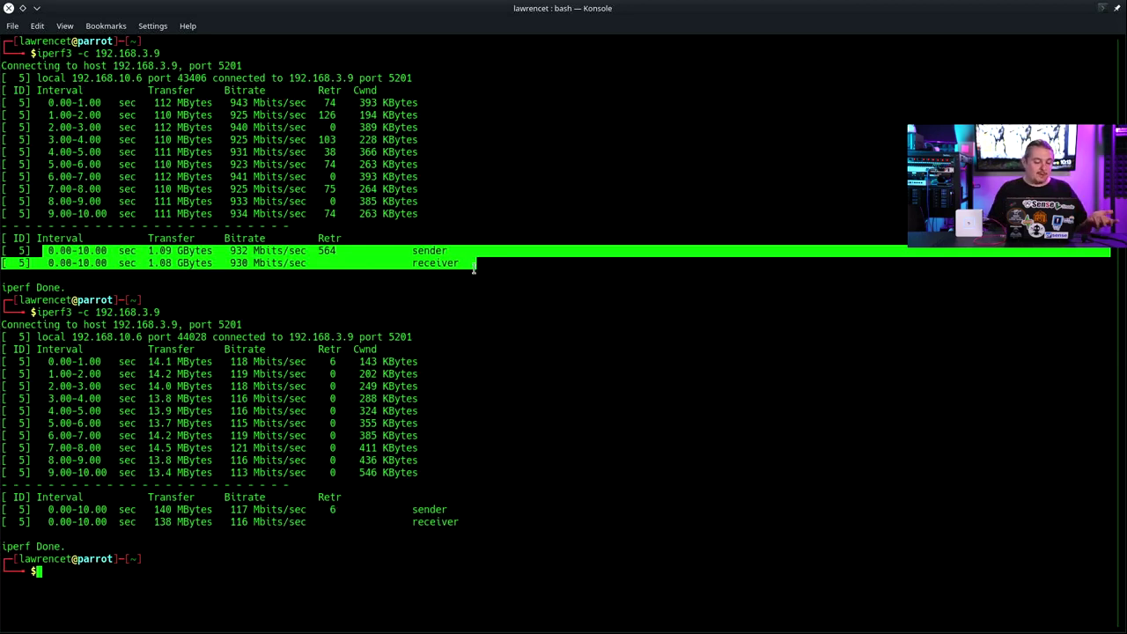
click(301, 250)
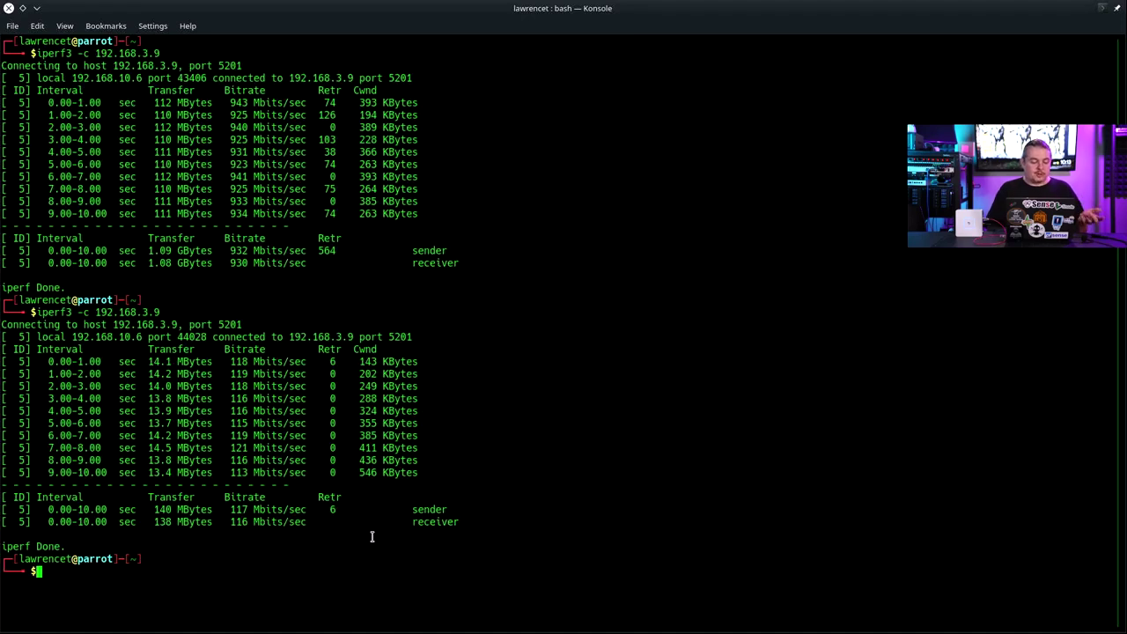
drag(236, 506, 303, 509)
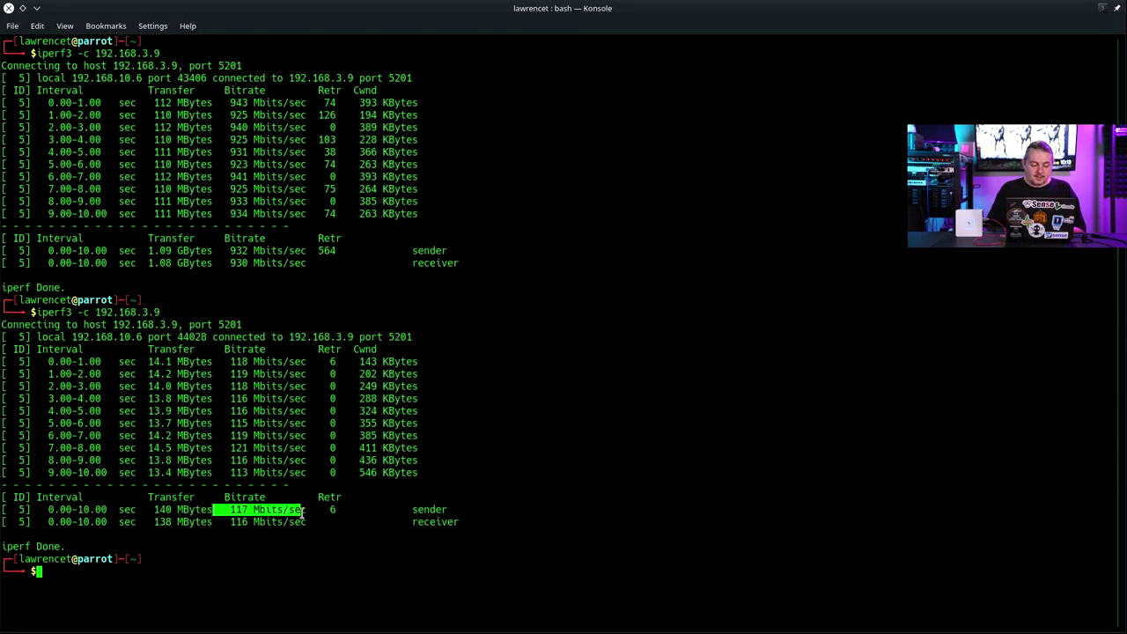
click(280, 546)
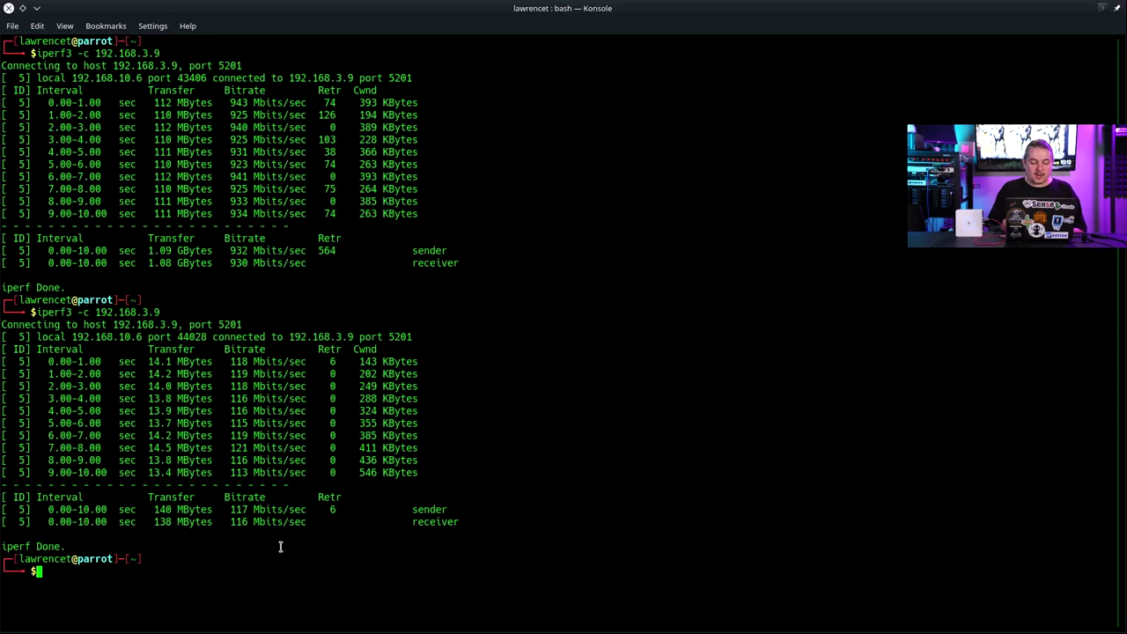
- Rerun 'iperf3 -c 192.168.3.9' from command history
key(Up)
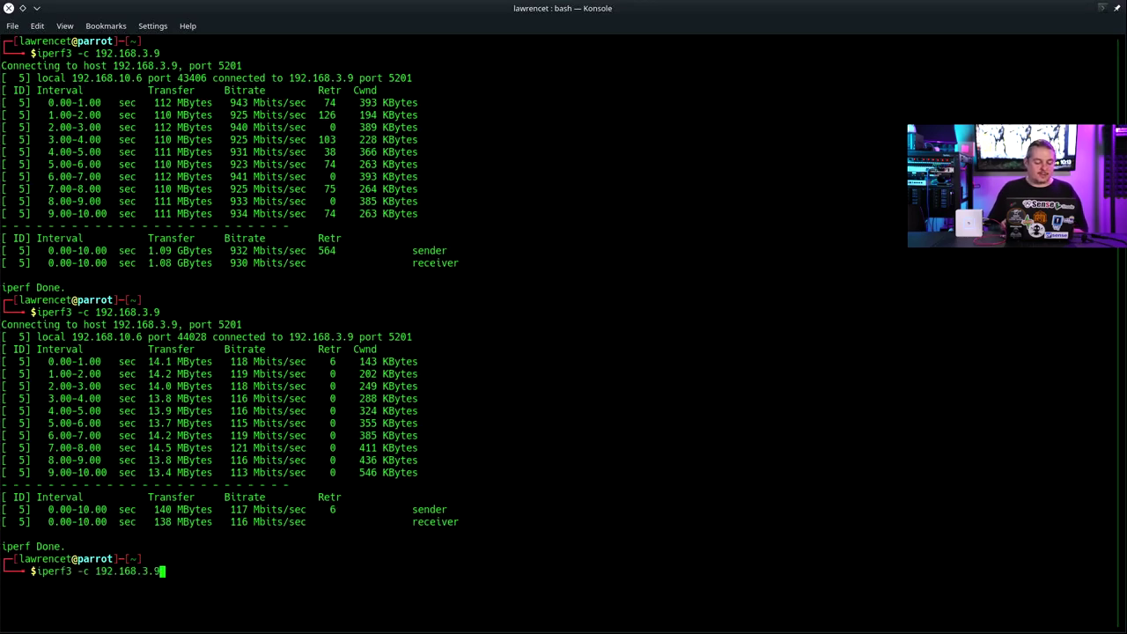
key(Return)
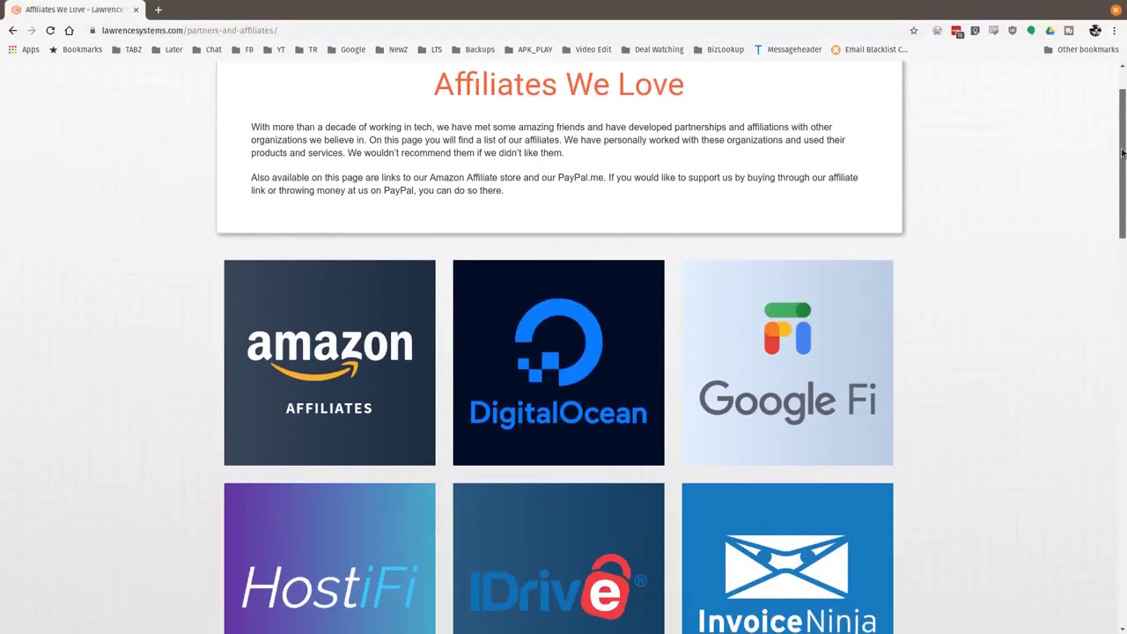
- Scroll the Affiliates We Love page down to Teespring, Linode, Netgate and PayPal.me tiles
scroll(1112, 247, down, 6)
scroll(1112, 247, down, 4)
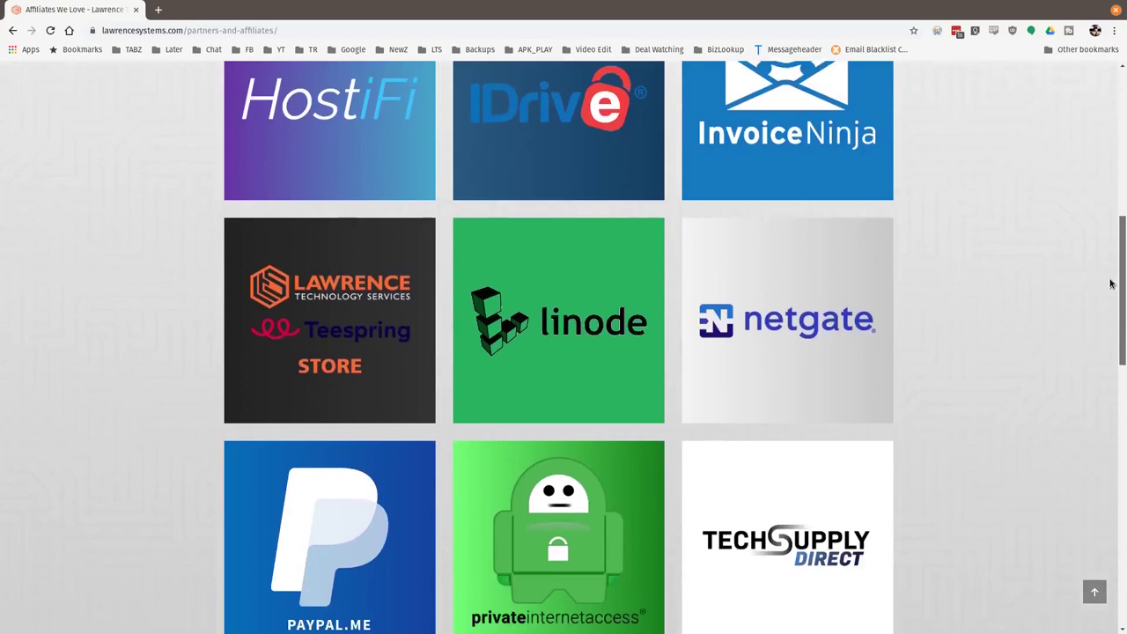